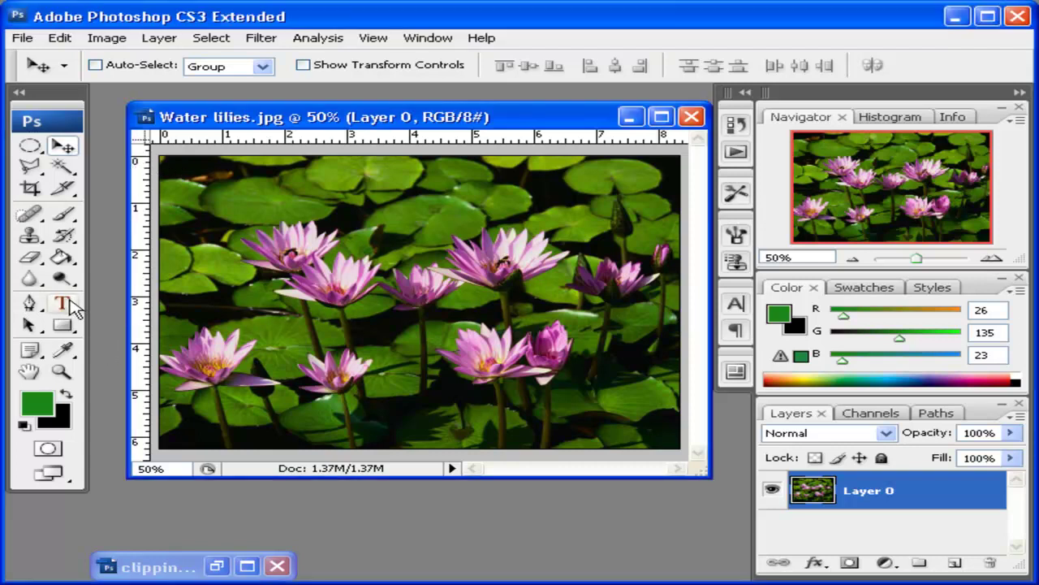
Type the word 'Text' in a text box drawn across the whole photo
left_click(63, 303)
left_click_drag(161, 166, 670, 433)
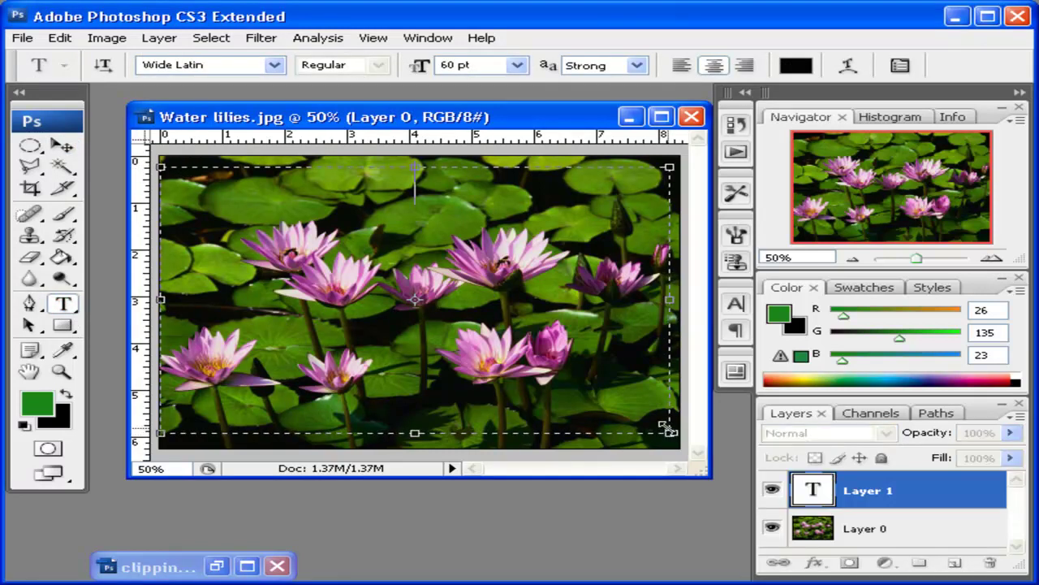
type("Text")
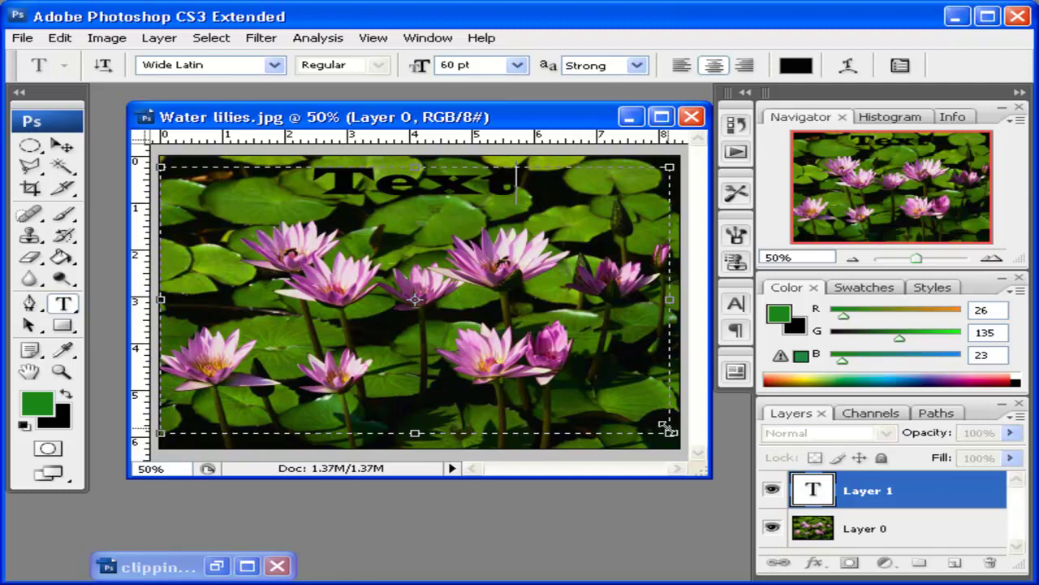
Resize the lettering to 150 pt and move it down to the photo's middle
left_click_drag(520, 185, 312, 166)
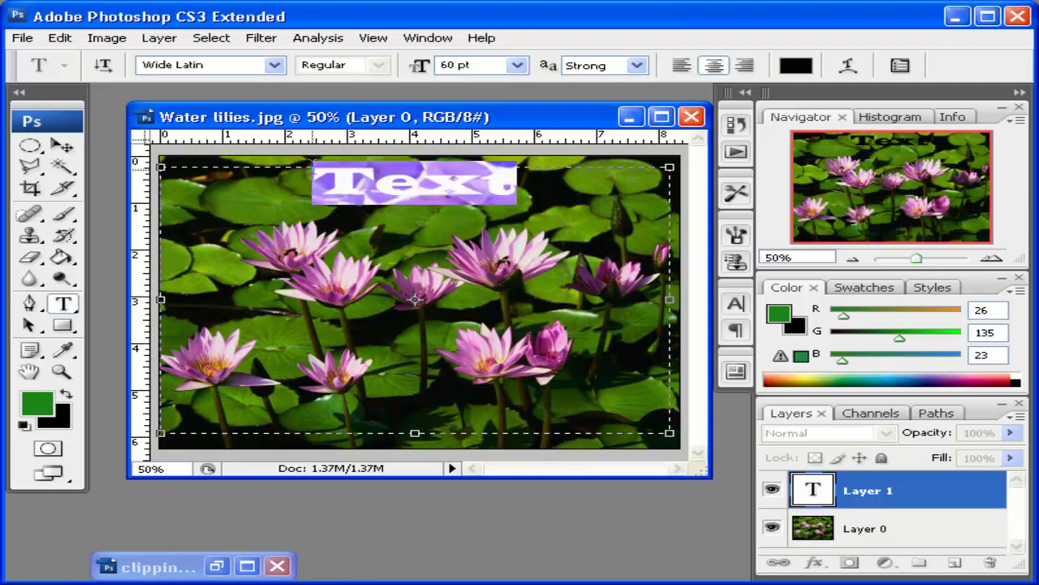
left_click(517, 65)
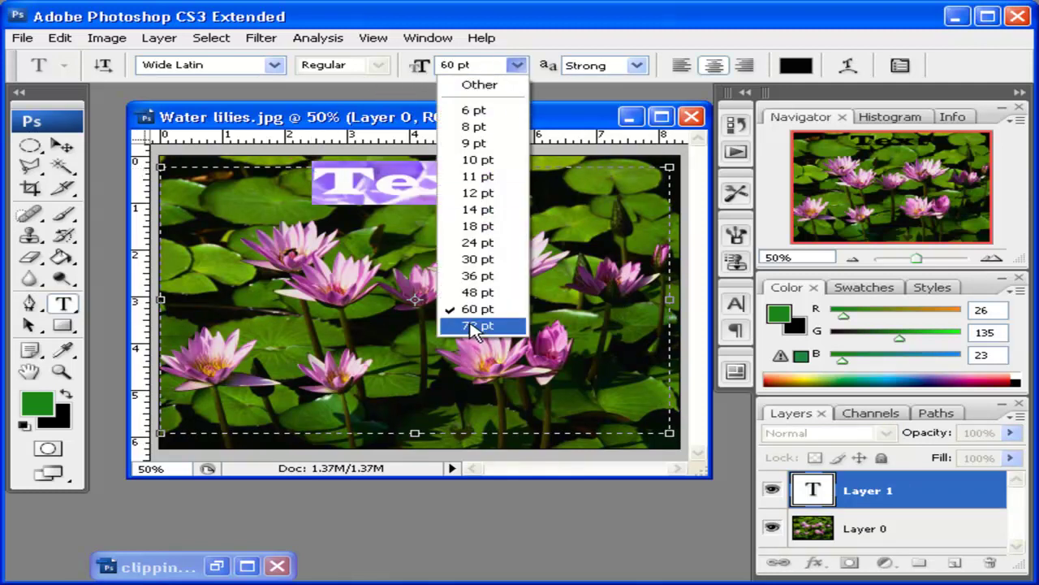
left_click(477, 326)
left_click(483, 64)
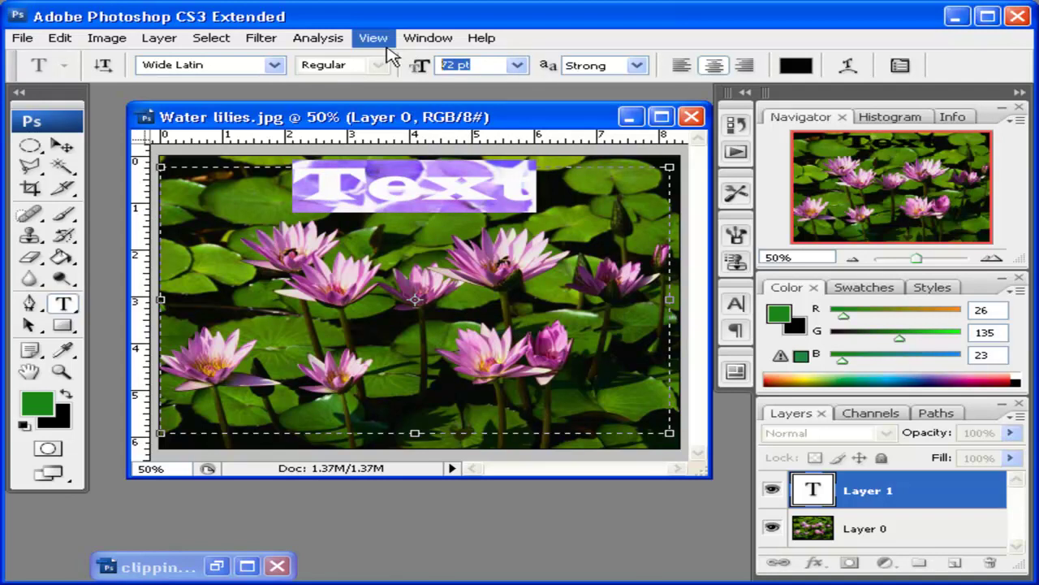
type("150")
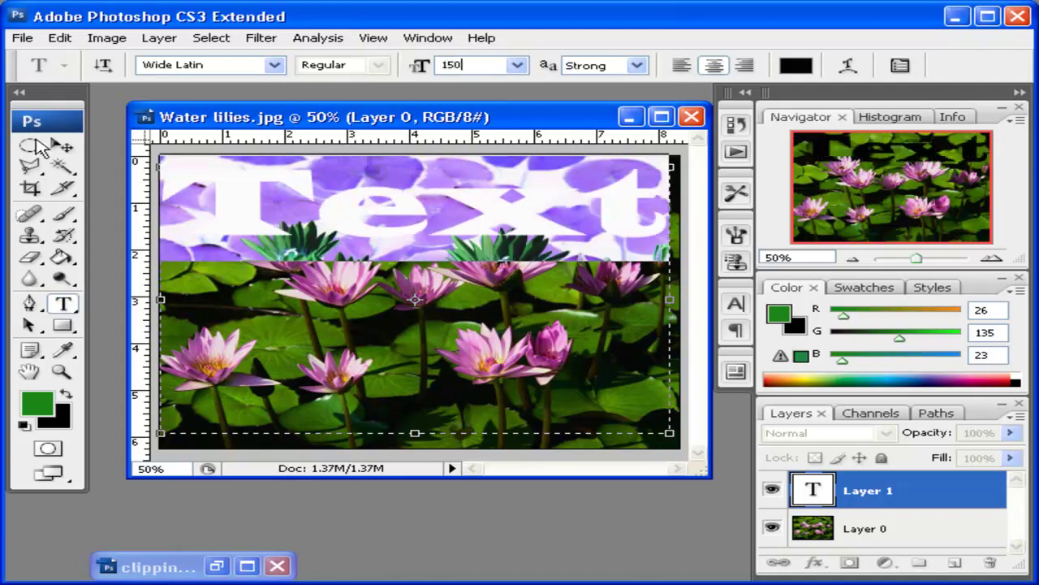
left_click(63, 146)
left_click_drag(385, 236, 378, 323)
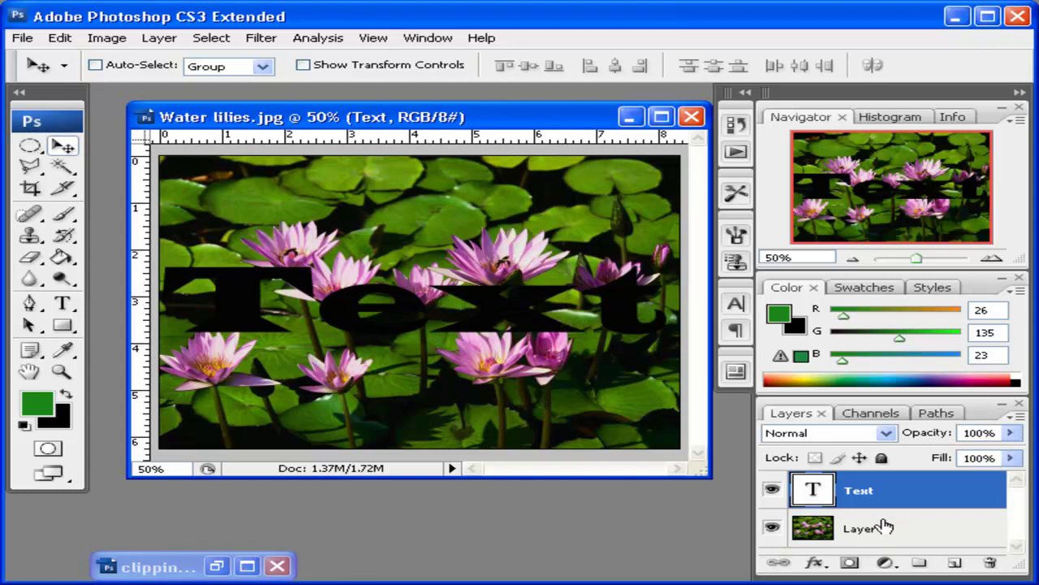
Drag the Text layer beneath Layer 0 so the photo hides it, then select Layer 0
left_click_drag(882, 496, 877, 549)
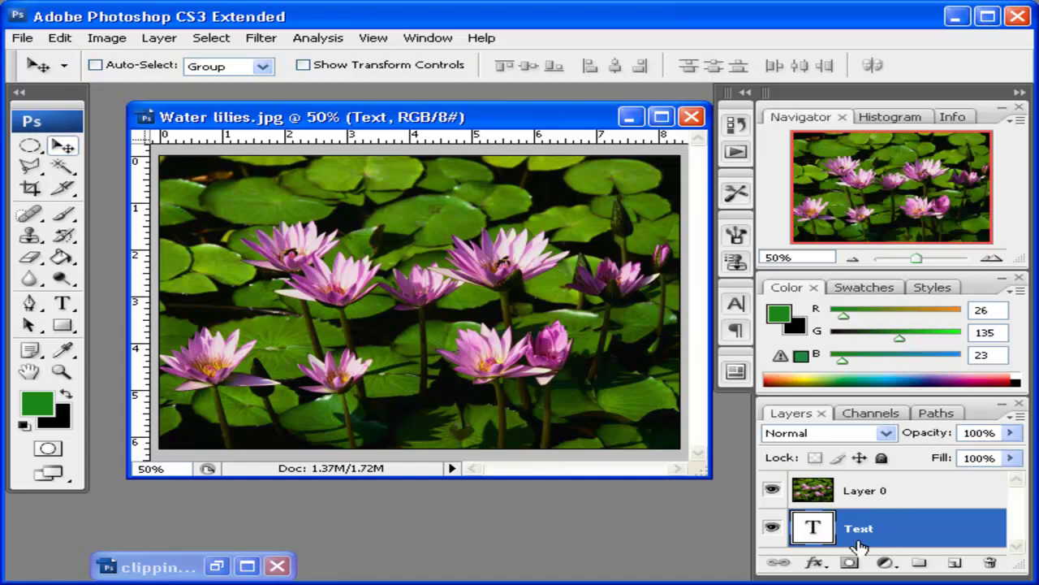
left_click(868, 497)
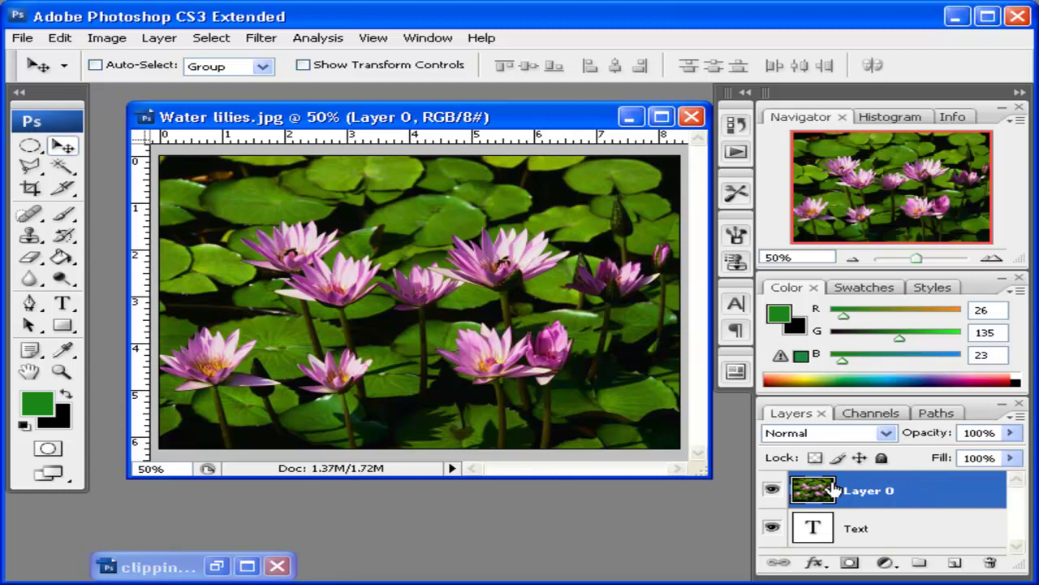
Clip Layer 0 to the Text layer and reposition both so lilies fill the letters
left_click(161, 38)
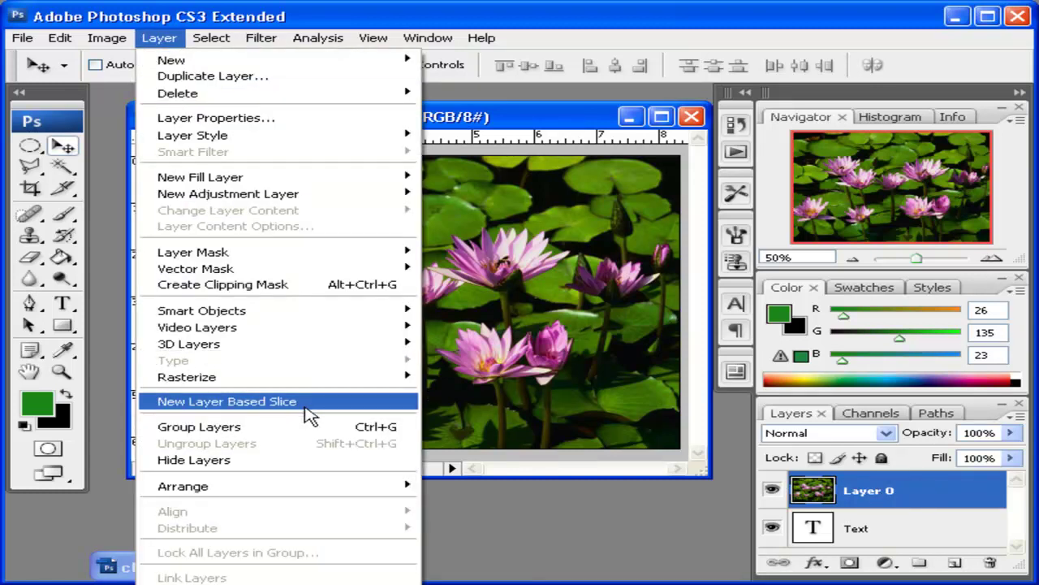
left_click(286, 286)
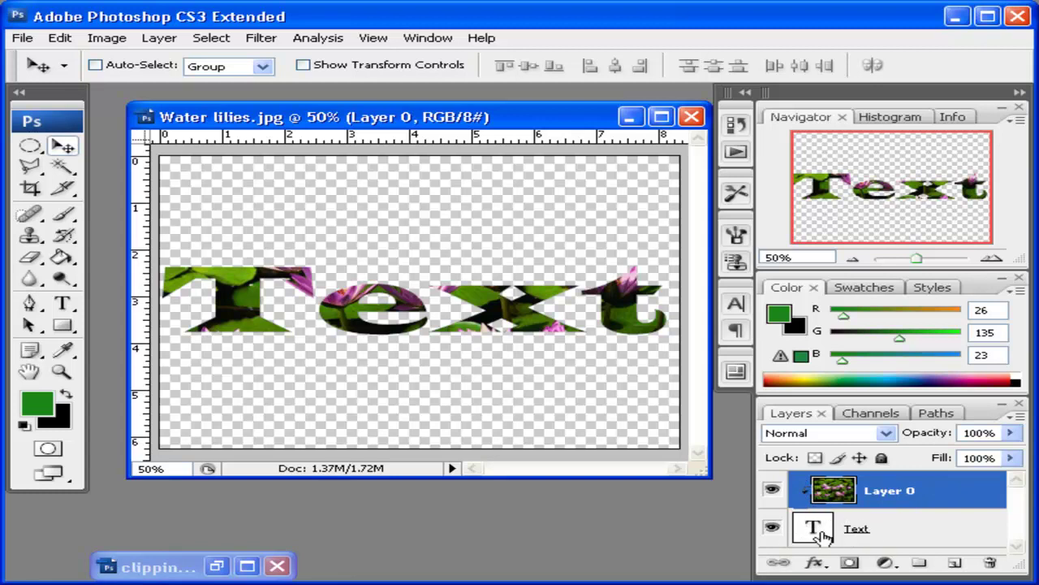
left_click(858, 529)
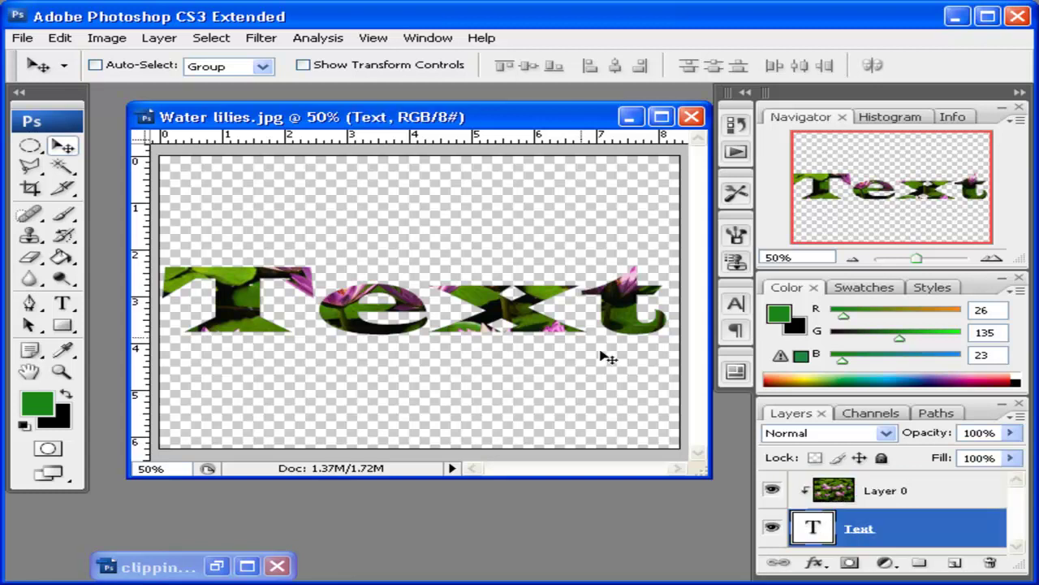
mouse_move(538, 303)
left_mouse_down()
mouse_move(524, 388)
mouse_move(518, 250)
mouse_move(534, 285)
left_mouse_up()
left_click(881, 490)
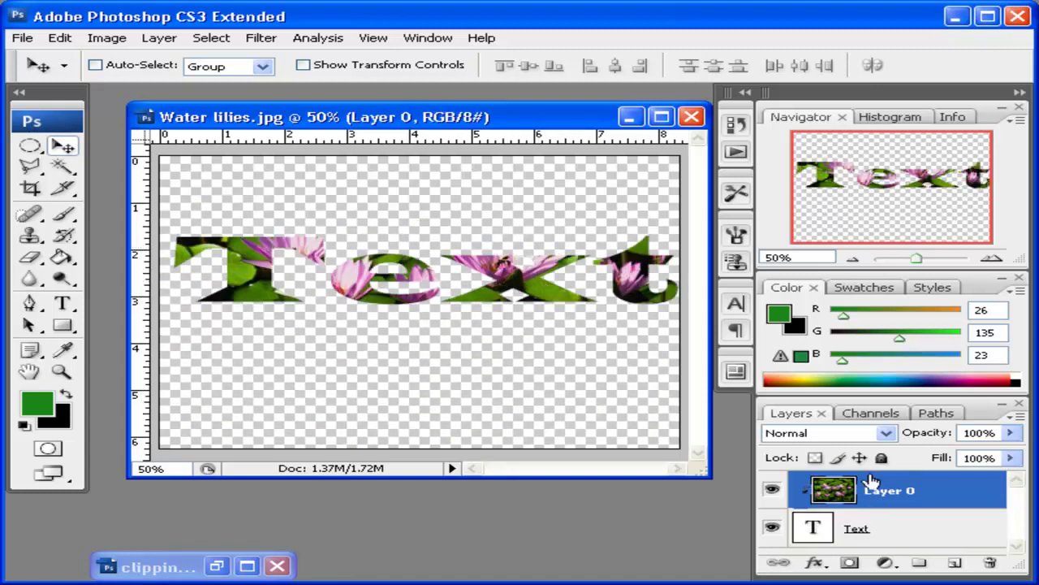
left_click_drag(434, 276, 435, 307)
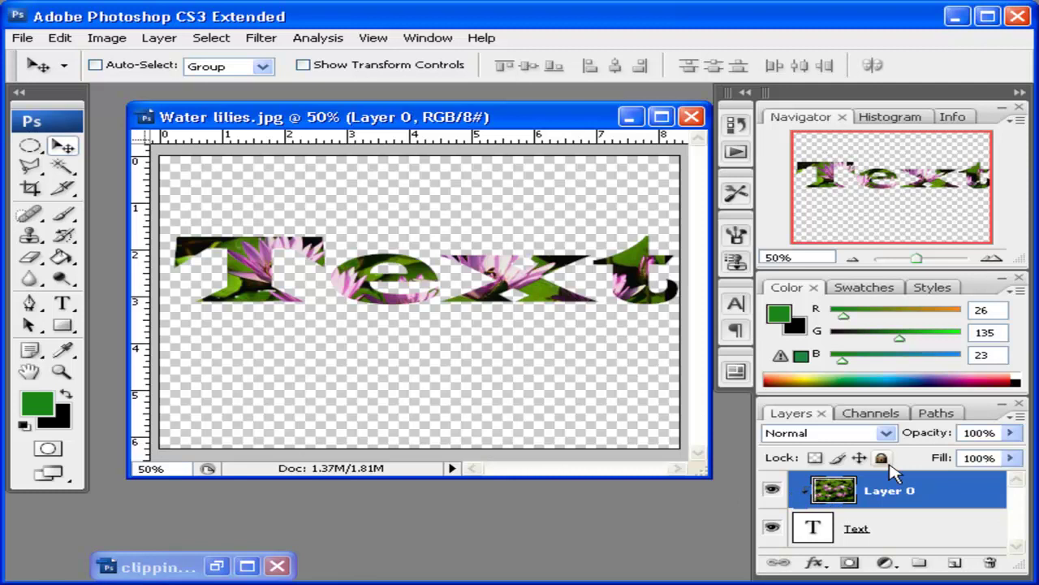
Release the lily photo from the clipping mask with Ctrl+Alt+G and nudge it to cover the canvas
right_click(885, 498)
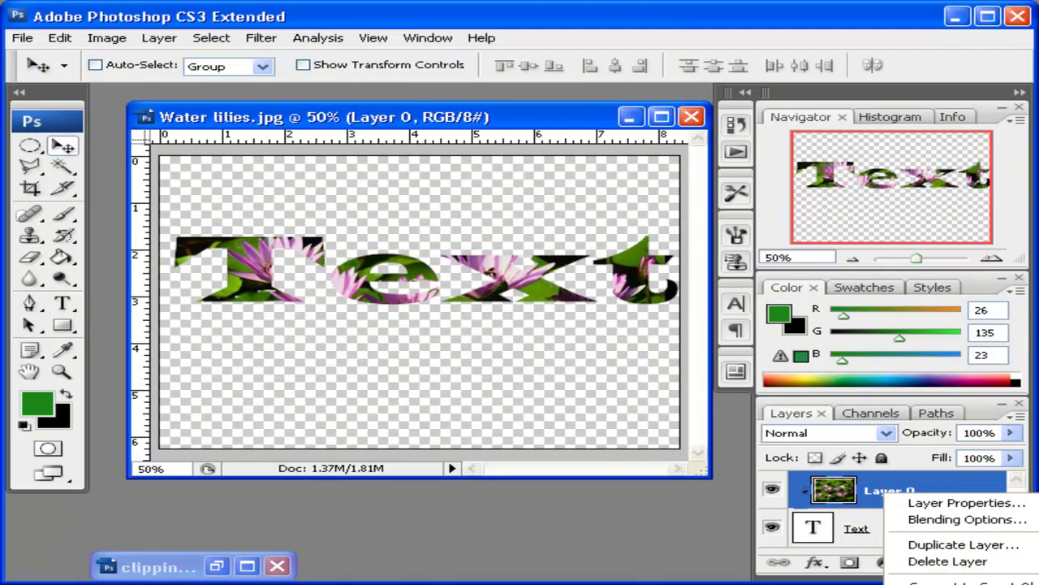
key("ctrl+alt+g")
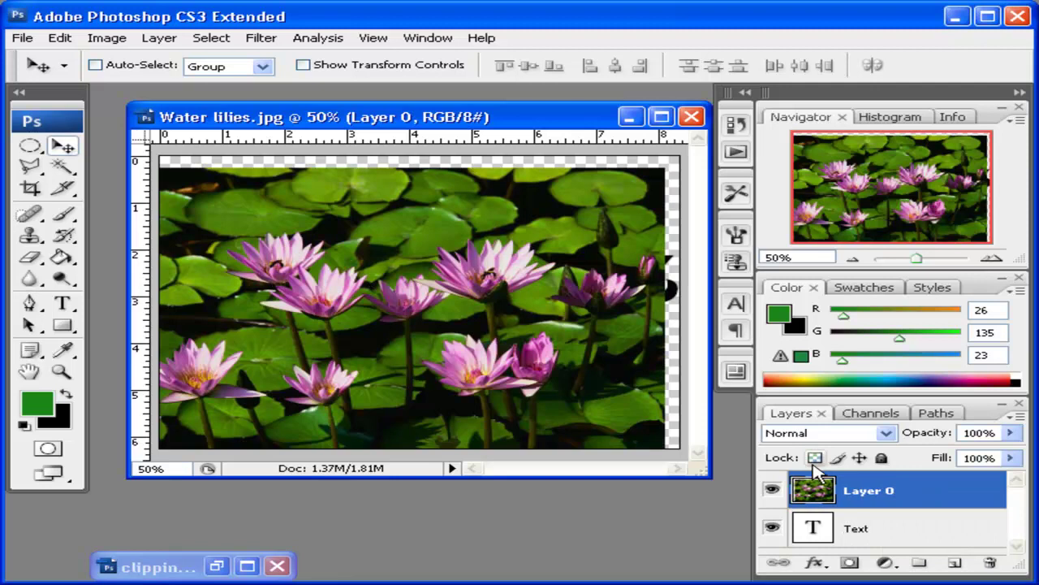
left_click_drag(505, 275, 519, 262)
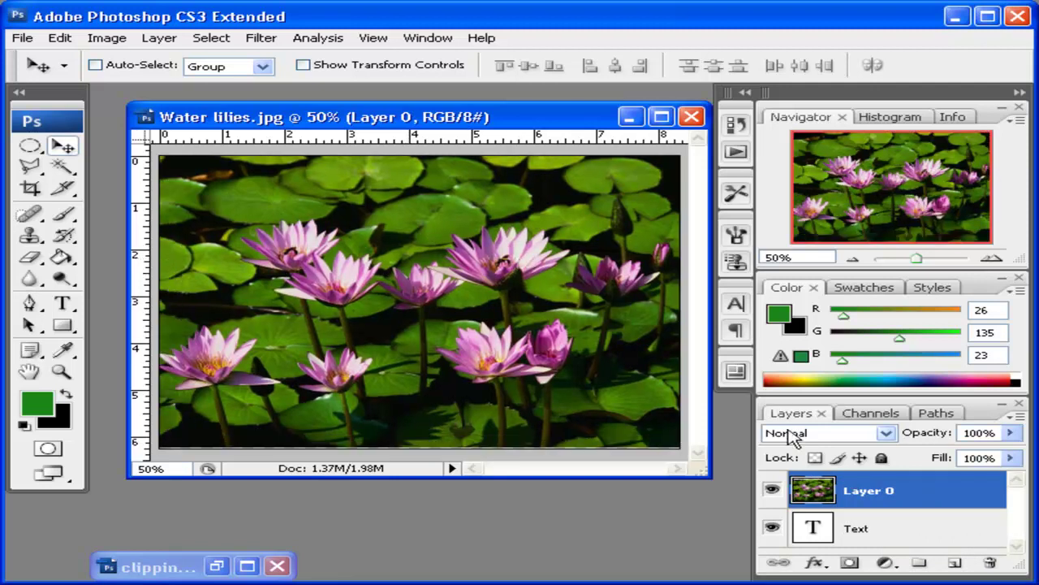
Hide the Sunset layer, copy the man's Layer 1 into Water lilies, and stack Layer 0 above it
left_click(217, 567)
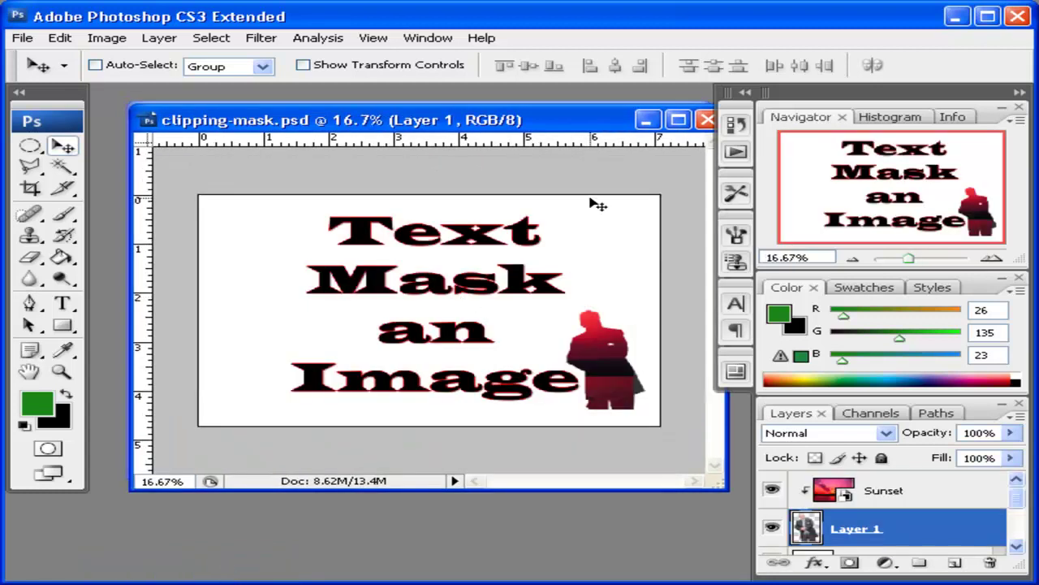
left_click_drag(561, 120, 550, 240)
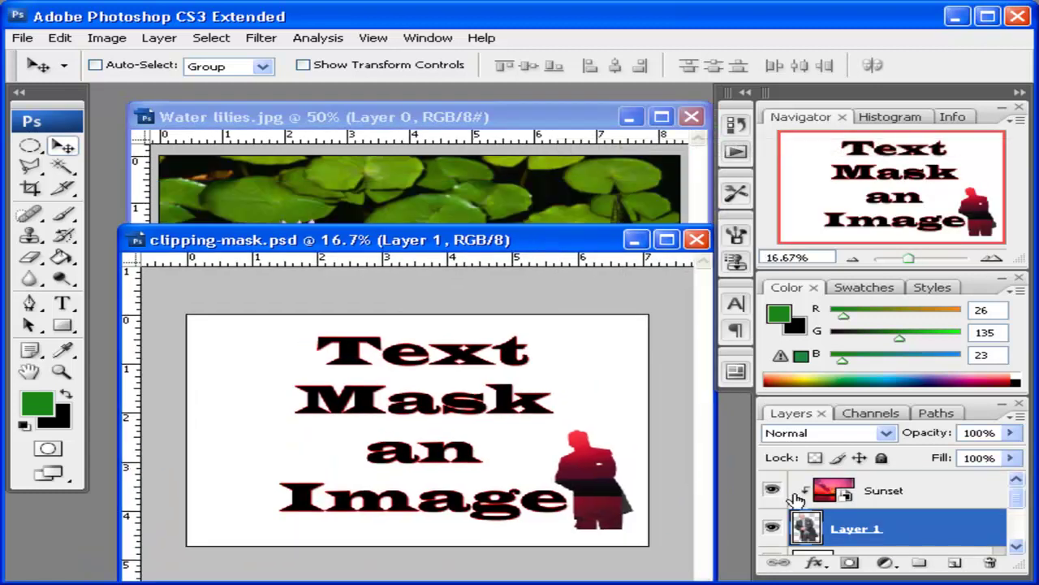
left_click(776, 492)
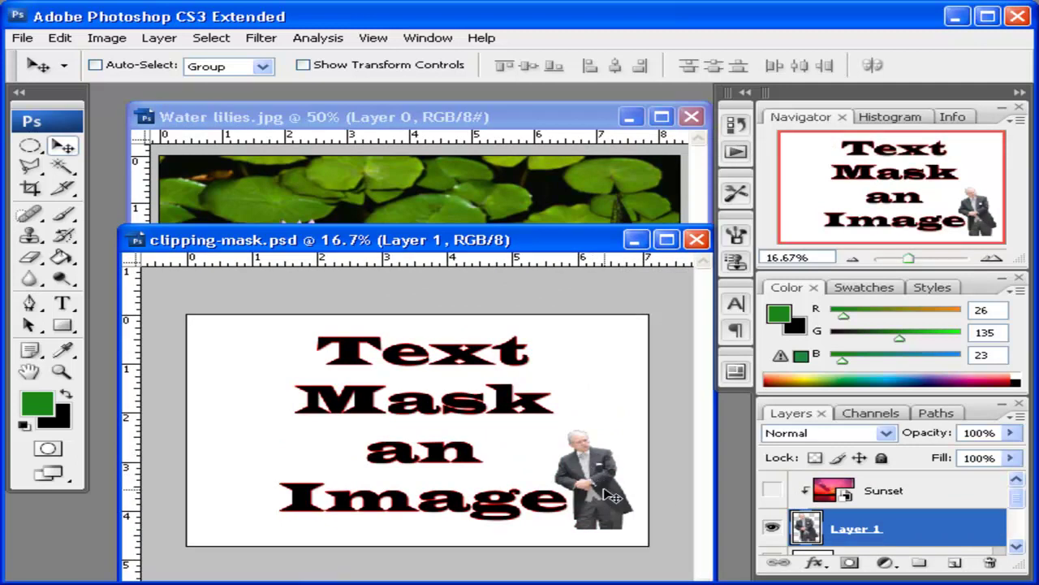
left_click_drag(856, 536, 461, 379)
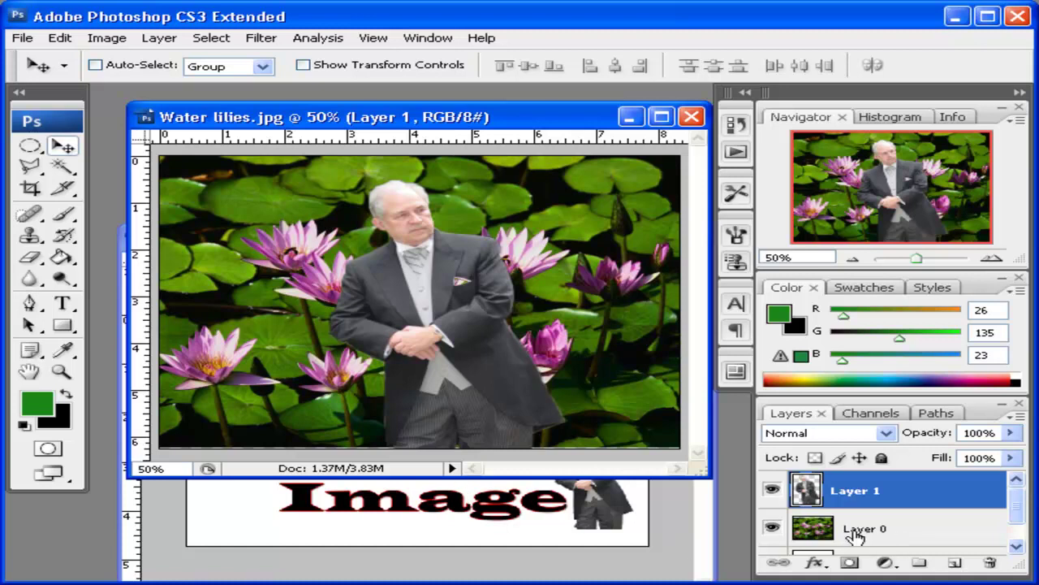
left_click_drag(871, 536, 869, 485)
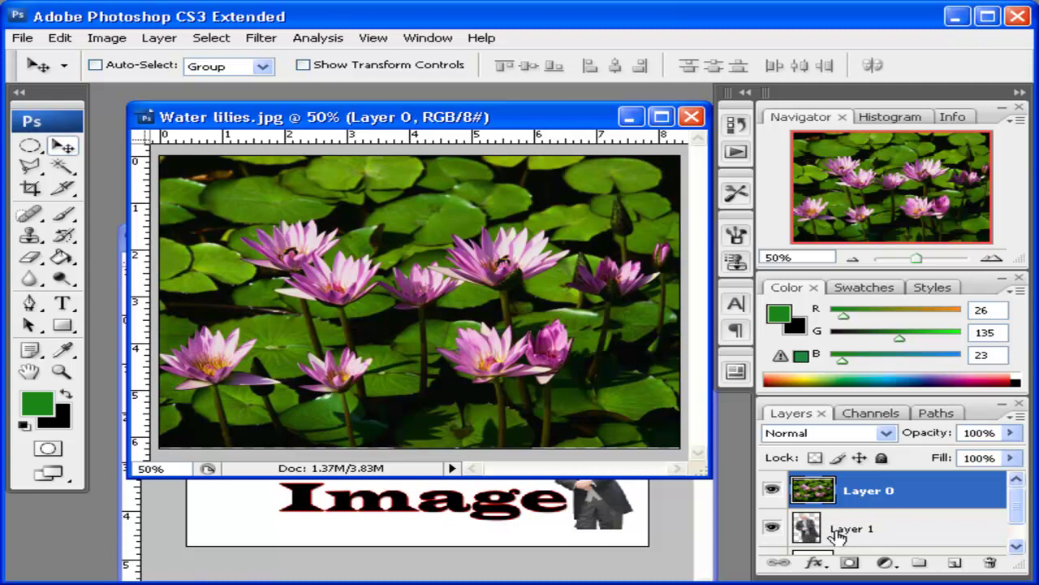
Clip Layer 0 to the man's Layer 1 silhouette and drag the figure to the lower right
left_click(166, 38)
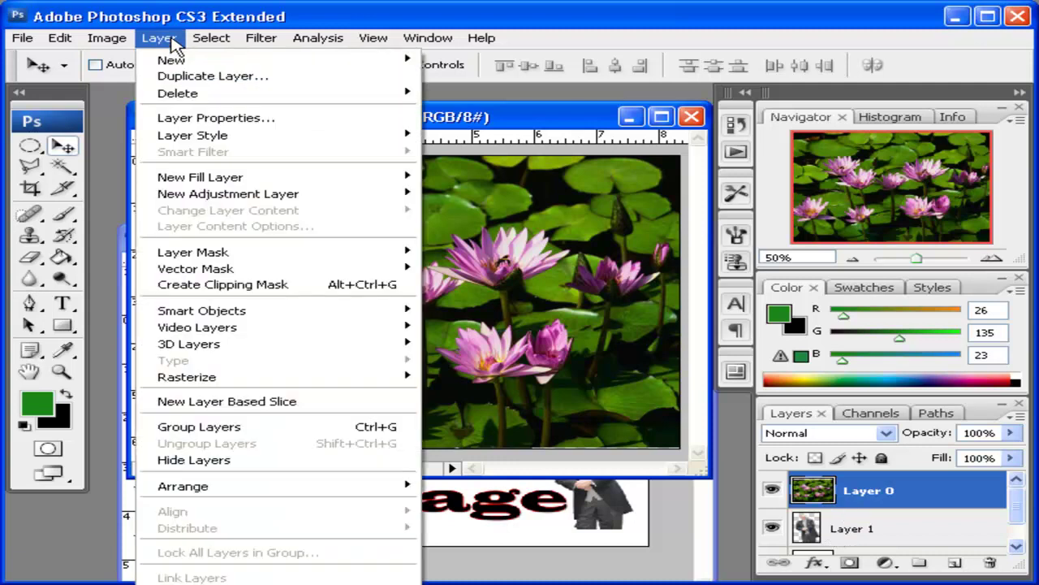
left_click(920, 518)
left_click(915, 517)
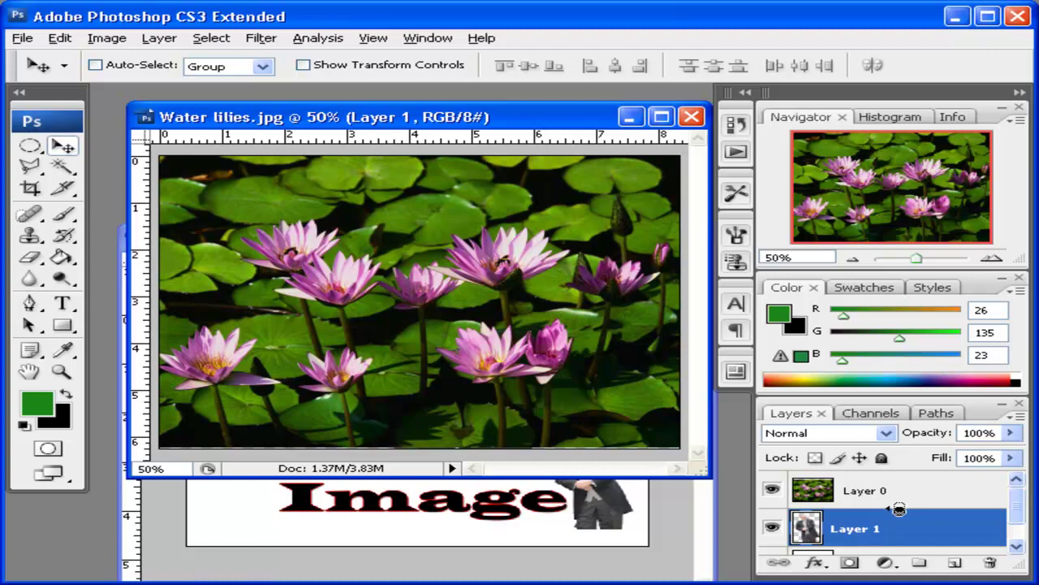
left_click(899, 509, "alt")
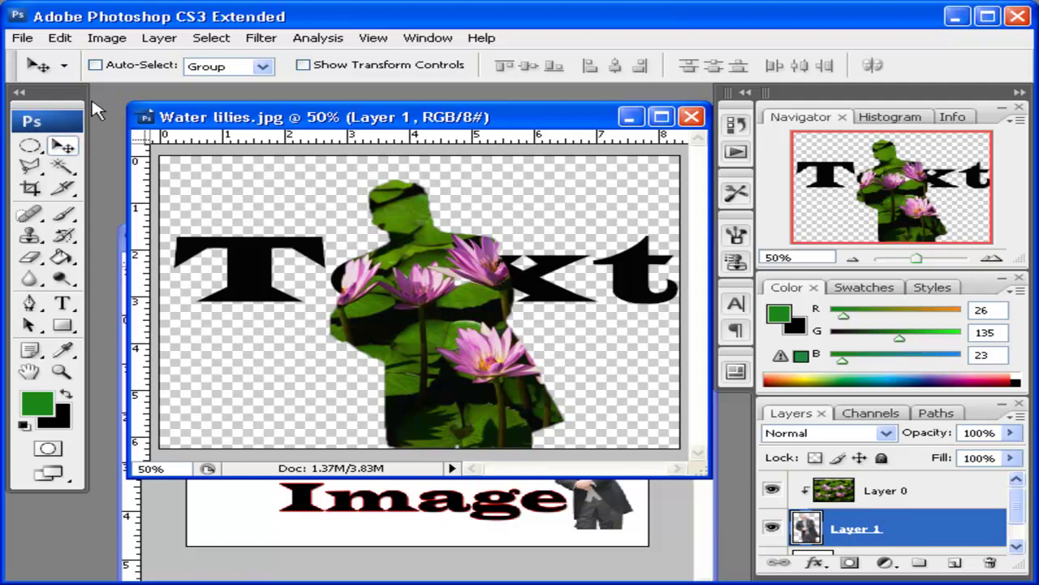
left_click_drag(466, 360, 569, 418)
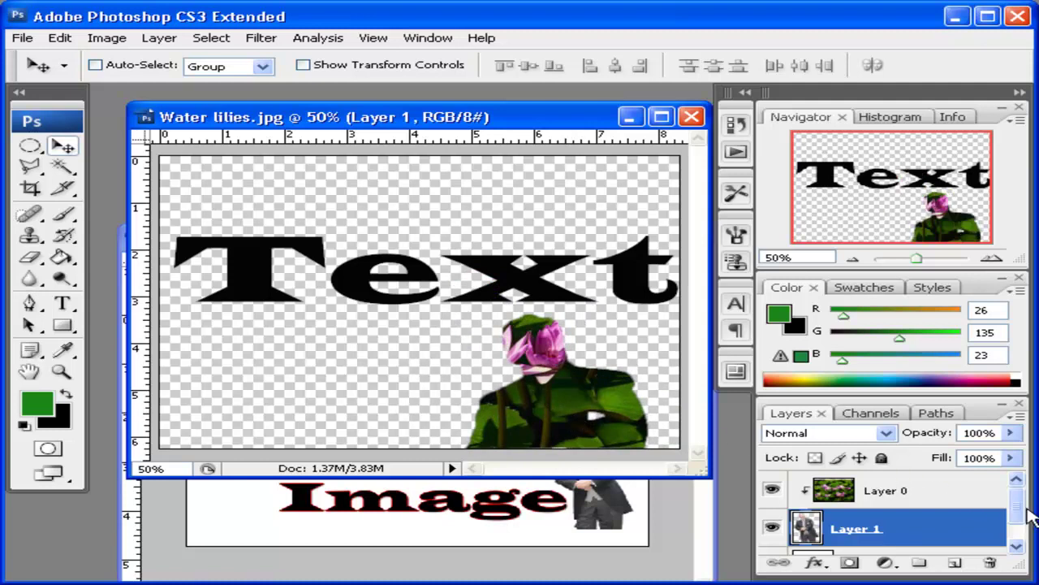
left_click_drag(1022, 509, 1021, 526)
Duplicate Layer 0, place the copy above the Text layer, and clip it to the lettering
scroll(861, 488, "up", 1)
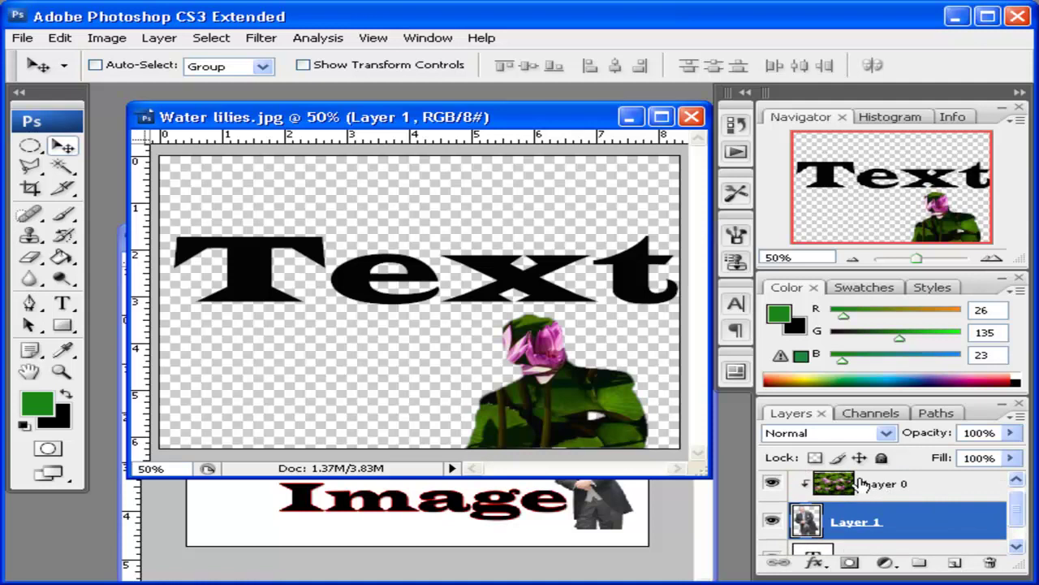
left_click_drag(861, 484, 958, 566)
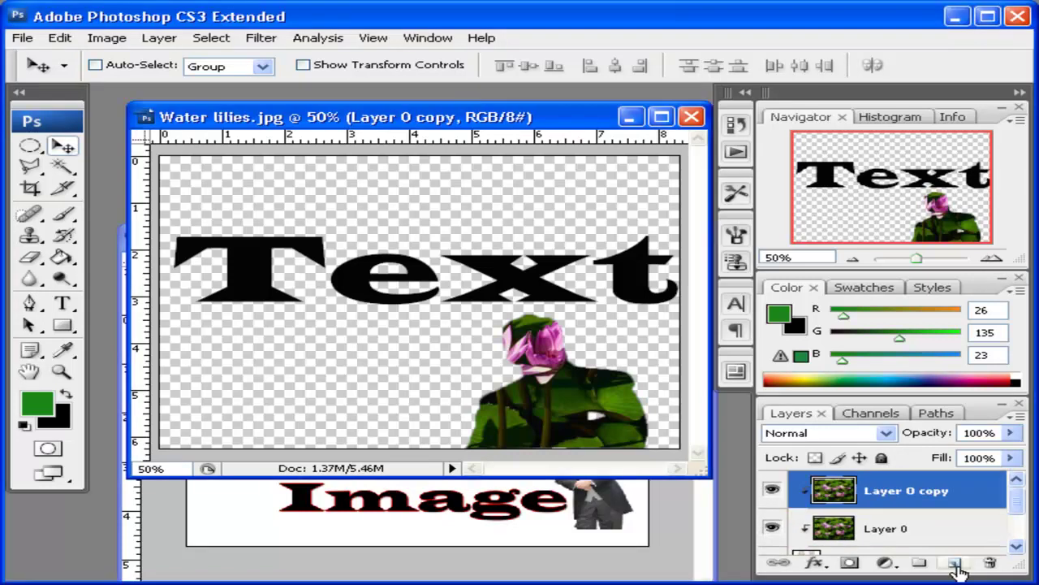
left_click(1018, 520)
scroll(1018, 524, "up", 1)
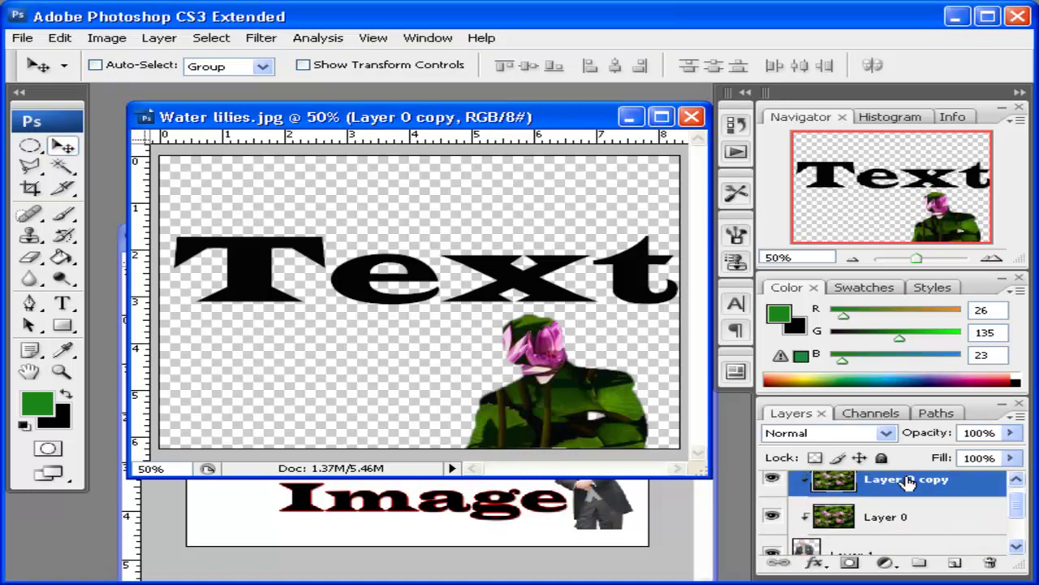
left_click_drag(907, 485, 889, 515)
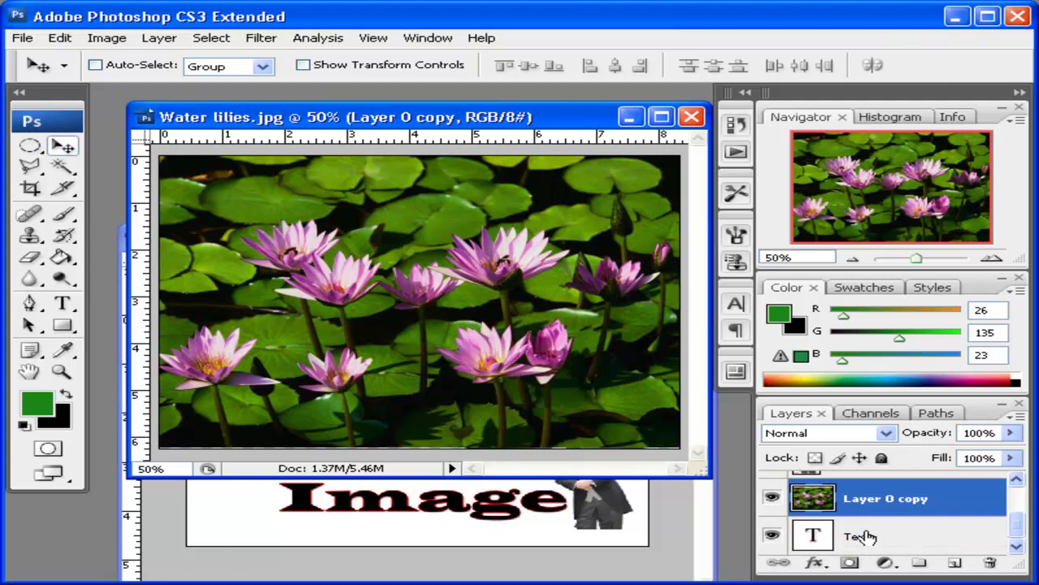
scroll(1019, 532, "up", 2)
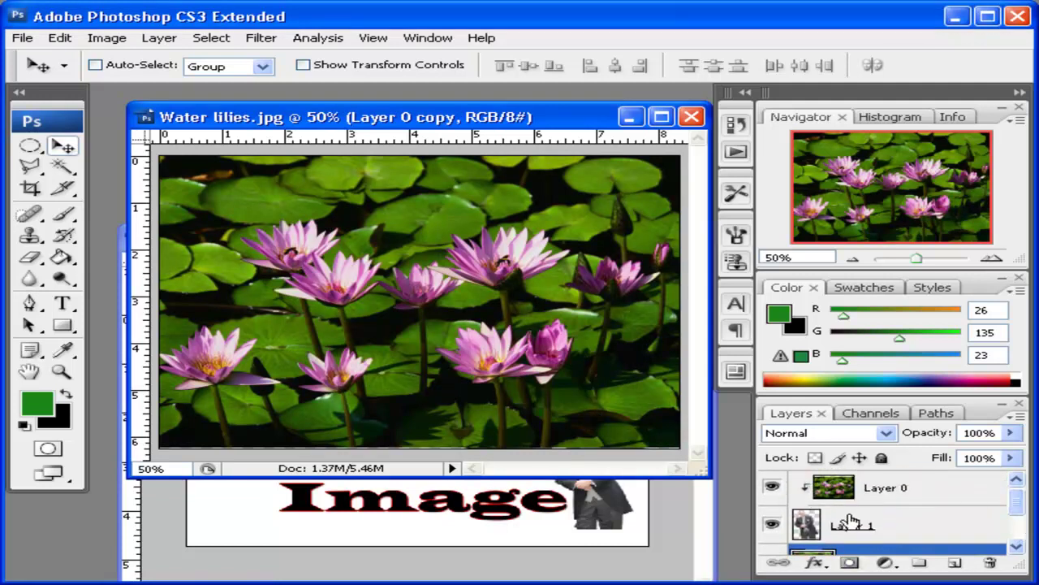
left_click_drag(1016, 504, 1015, 524)
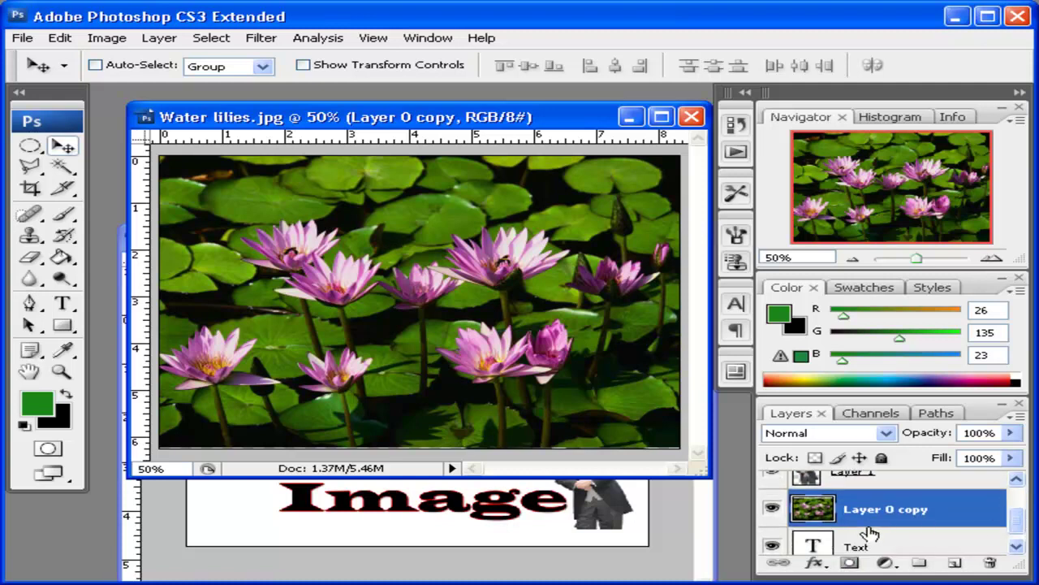
left_click_drag(870, 532, 881, 525)
left_click(881, 525, "alt")
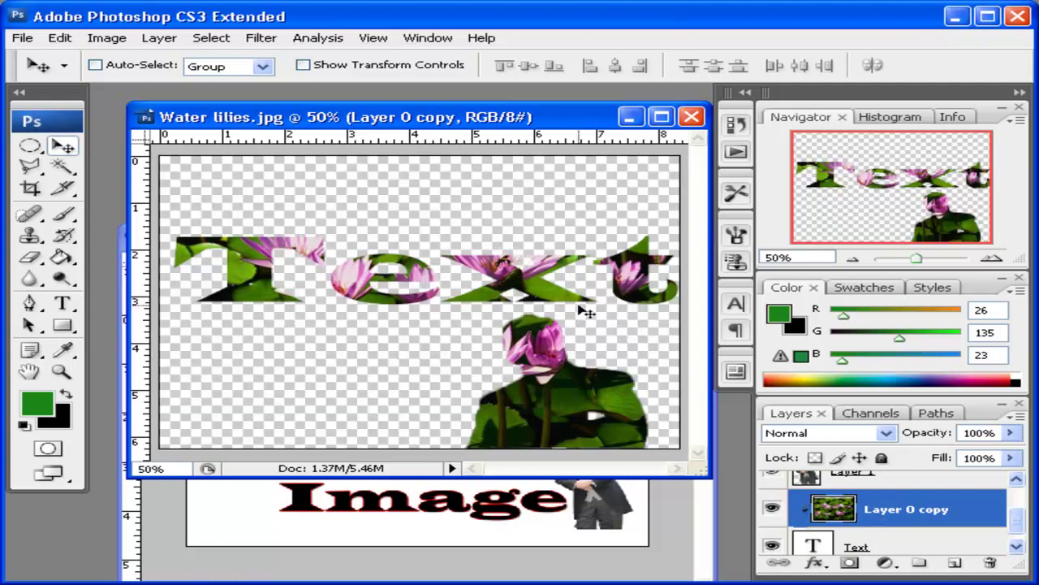